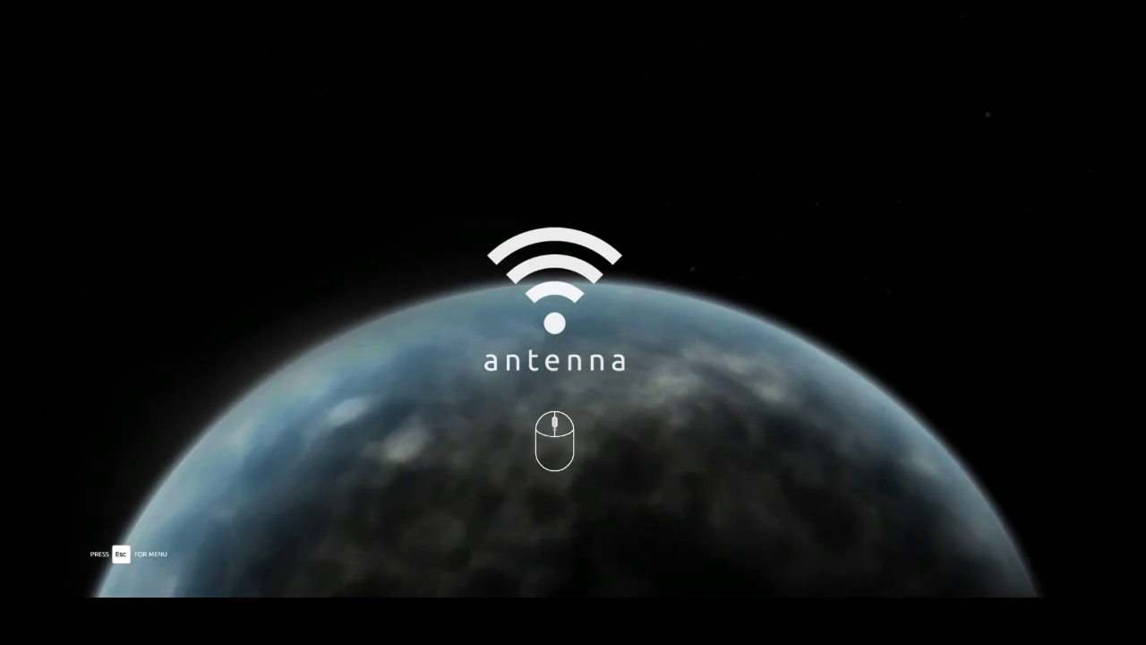
key(Escape)
key(n)
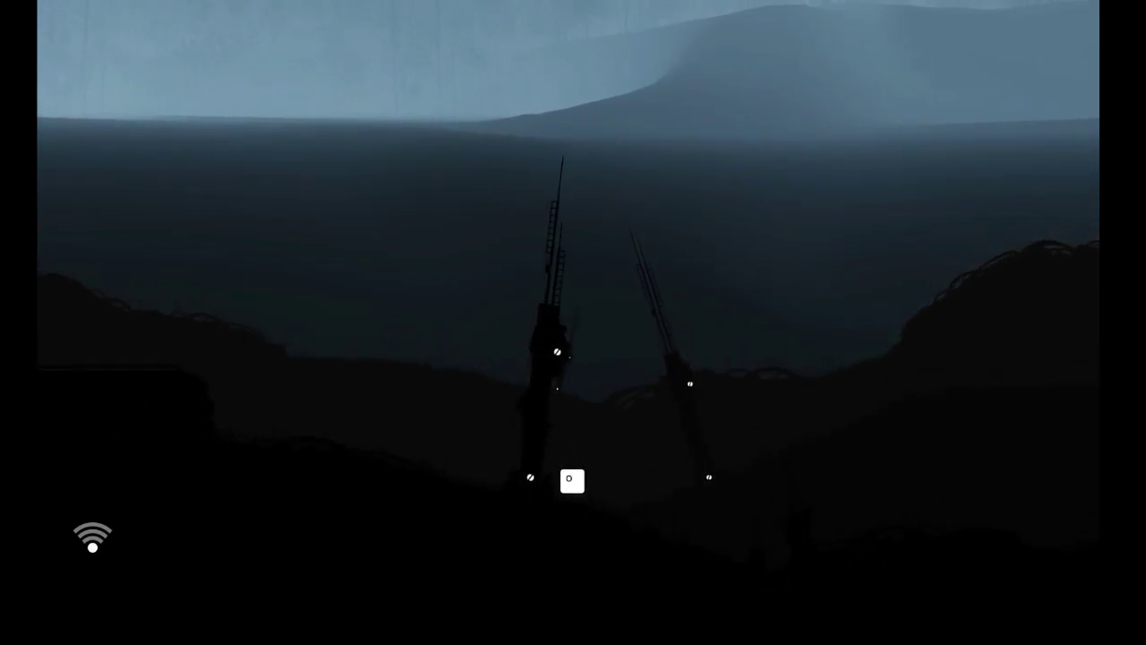
key(o)
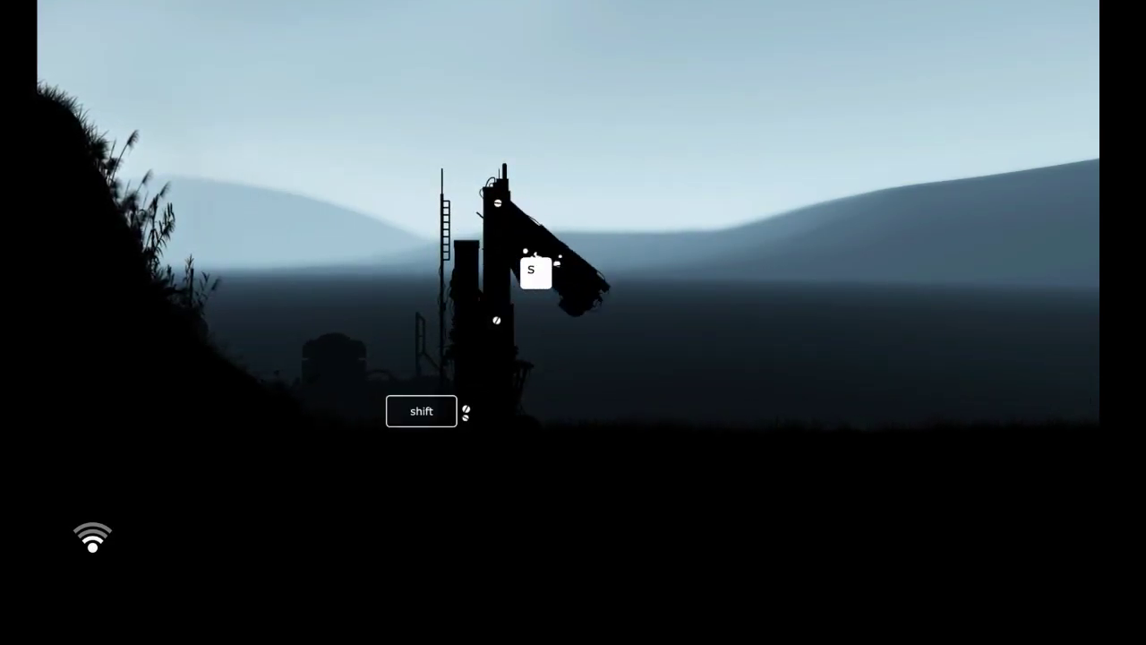
key(s)
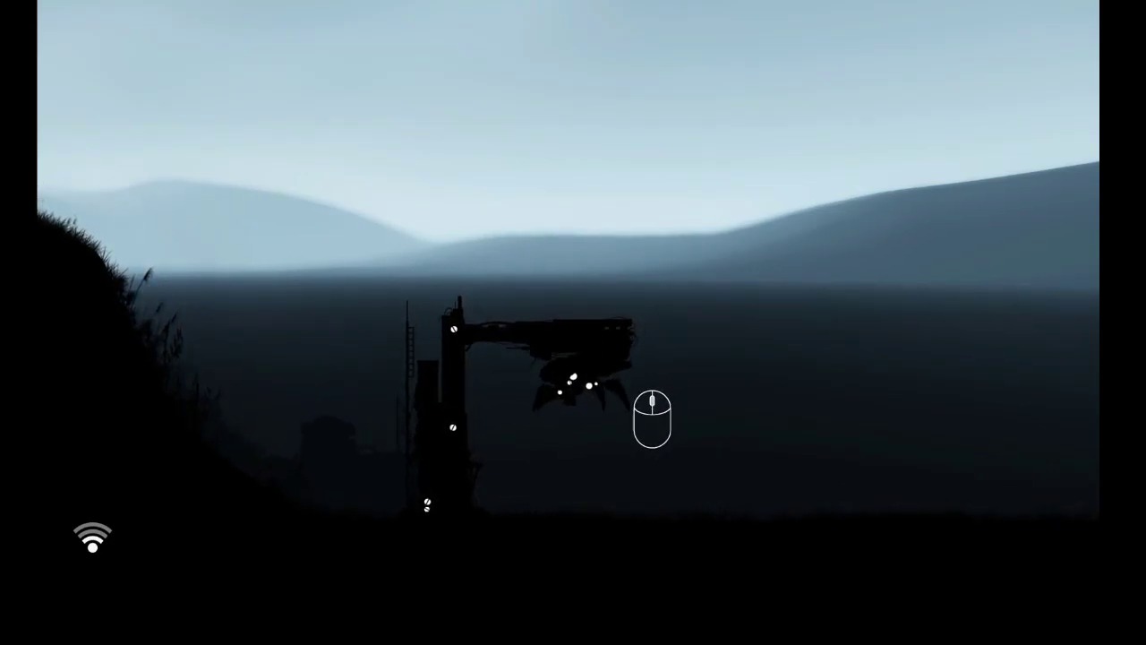
click(573, 385)
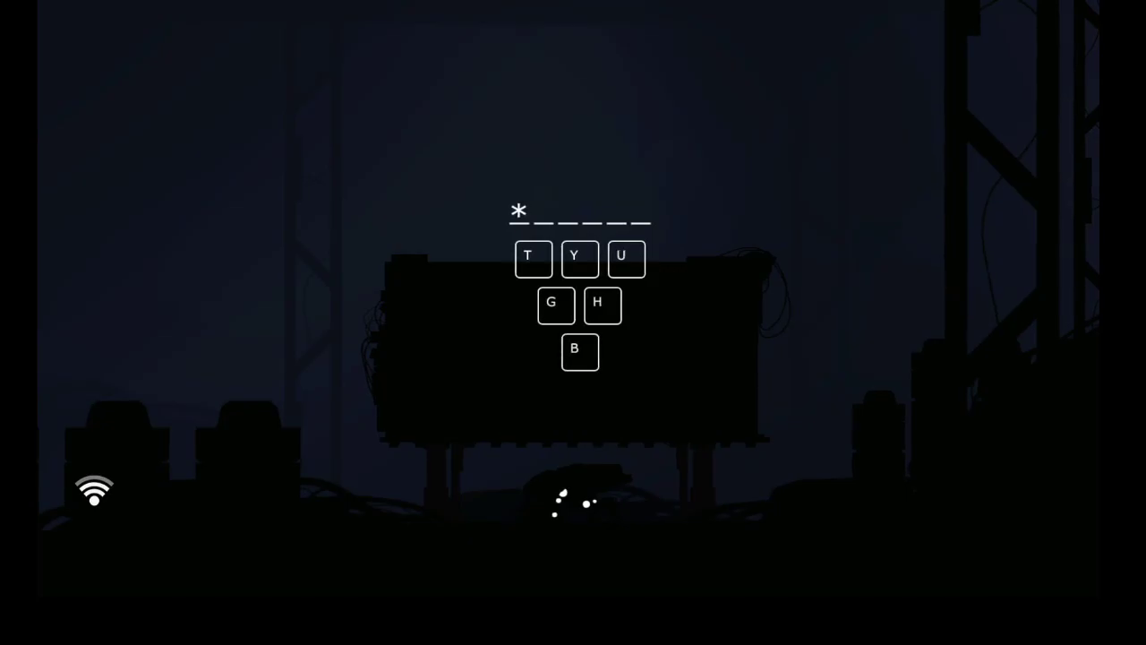
key(y)
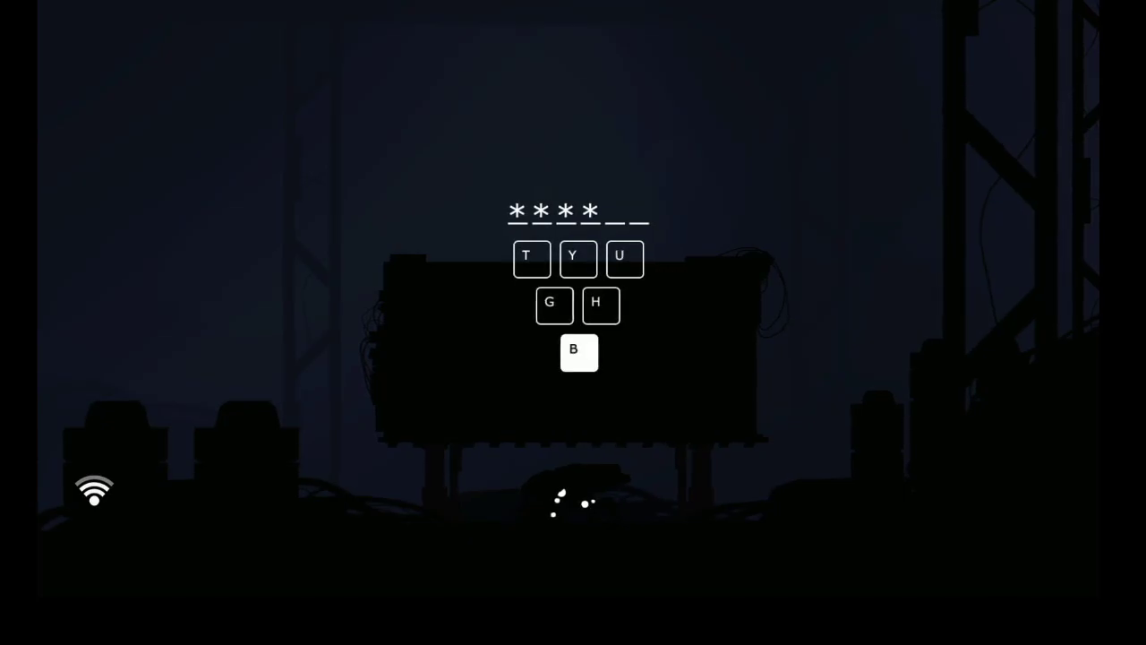
key(g)
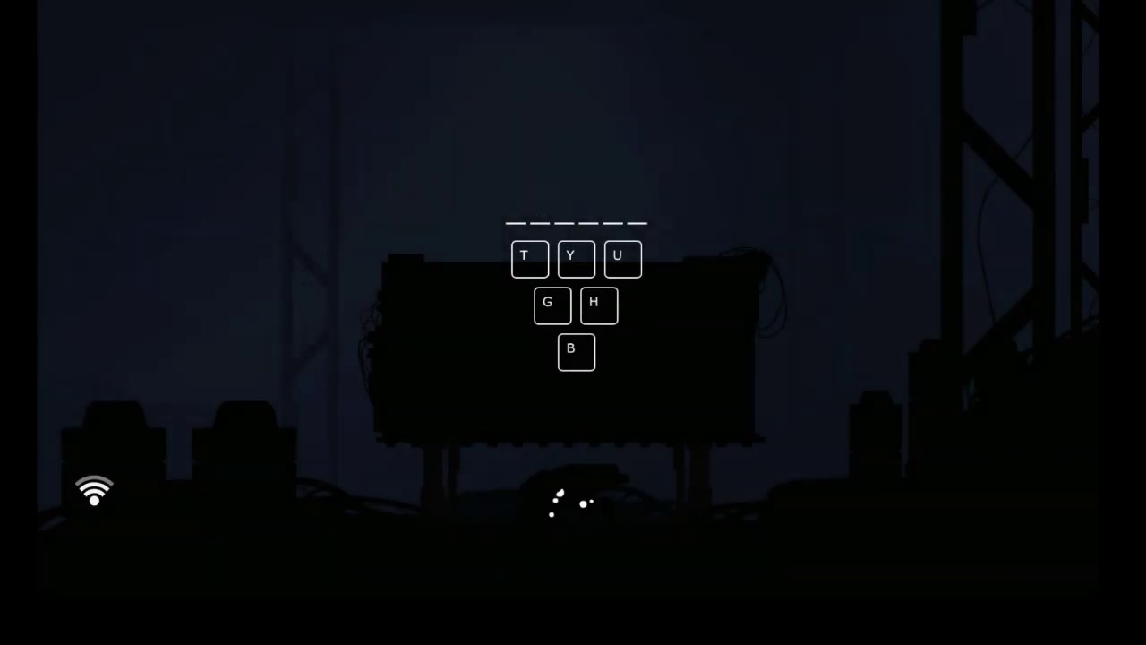
key(b)
key(t)
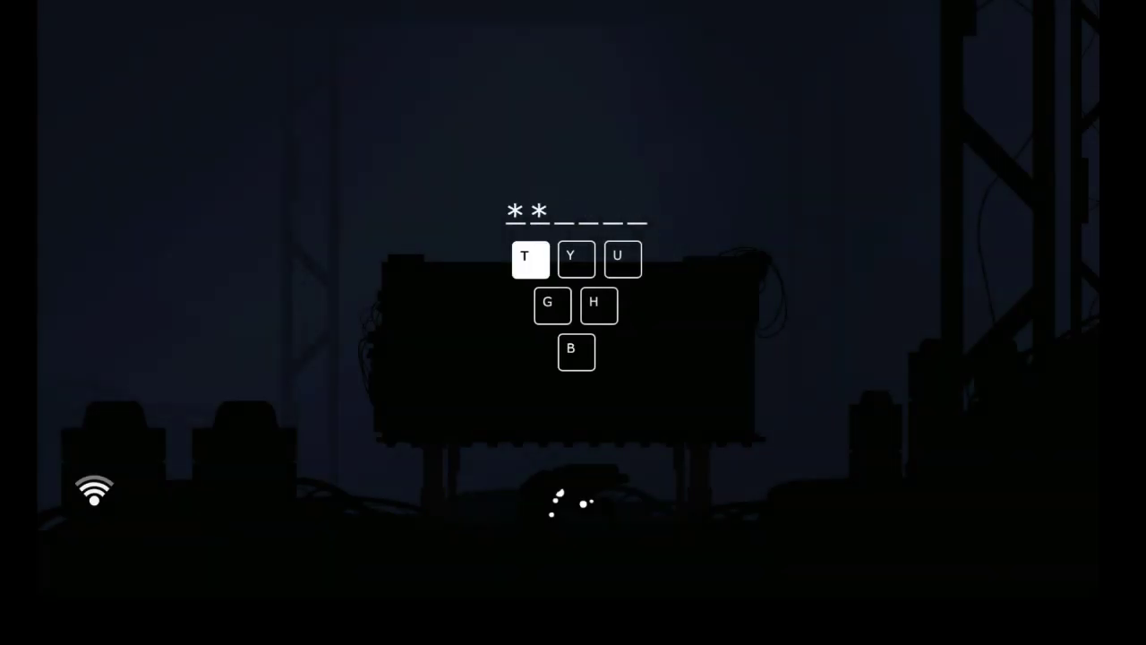
key(y)
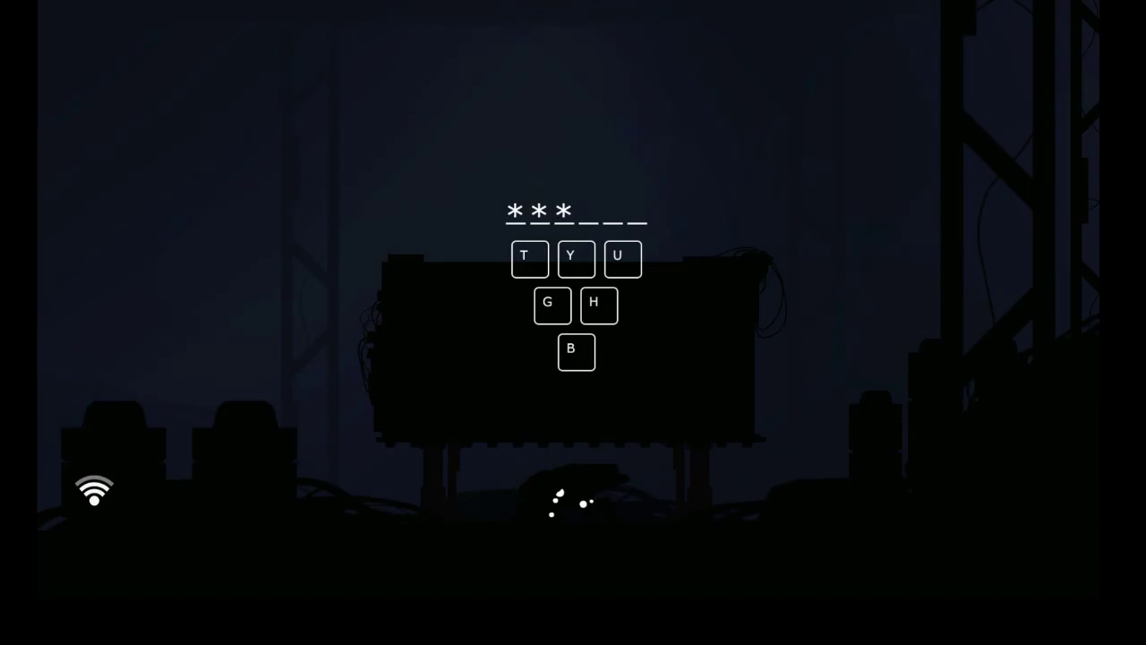
key(y)
key(y)
key(y)
key(u)
key(t)
key(b)
key(t)
key(shift+g)
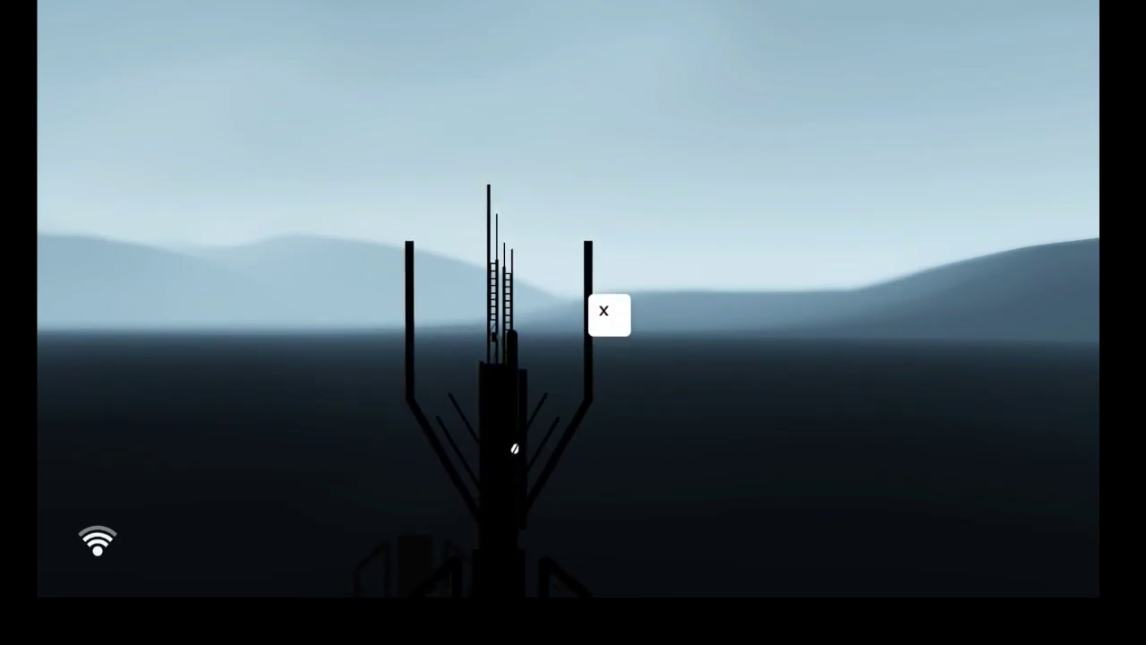
key(x)
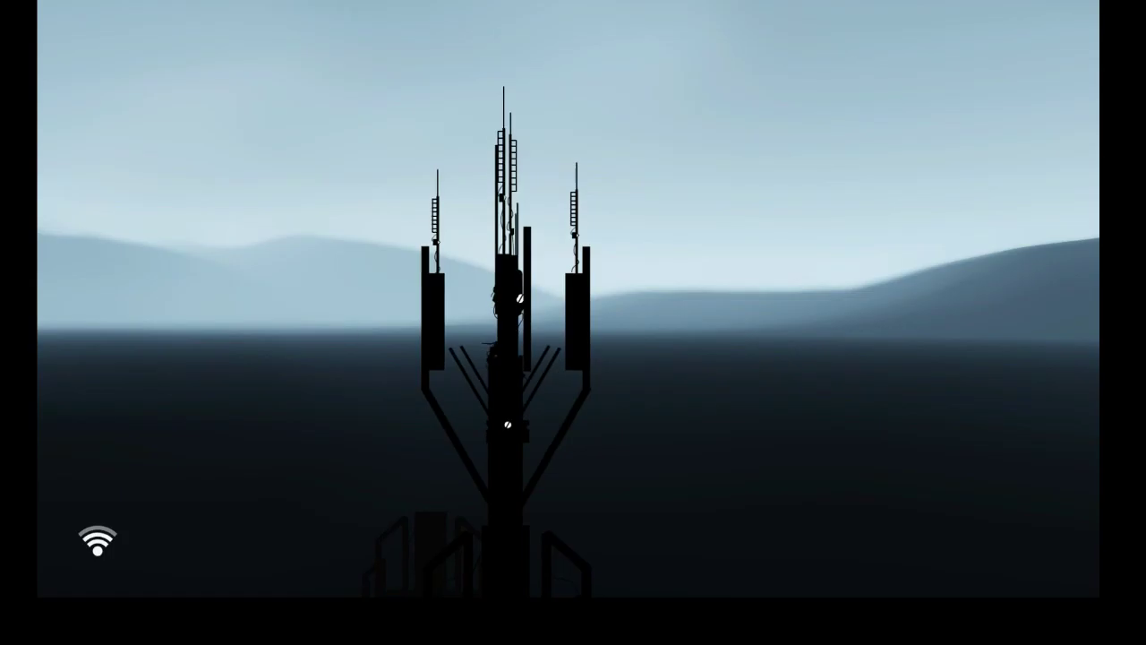